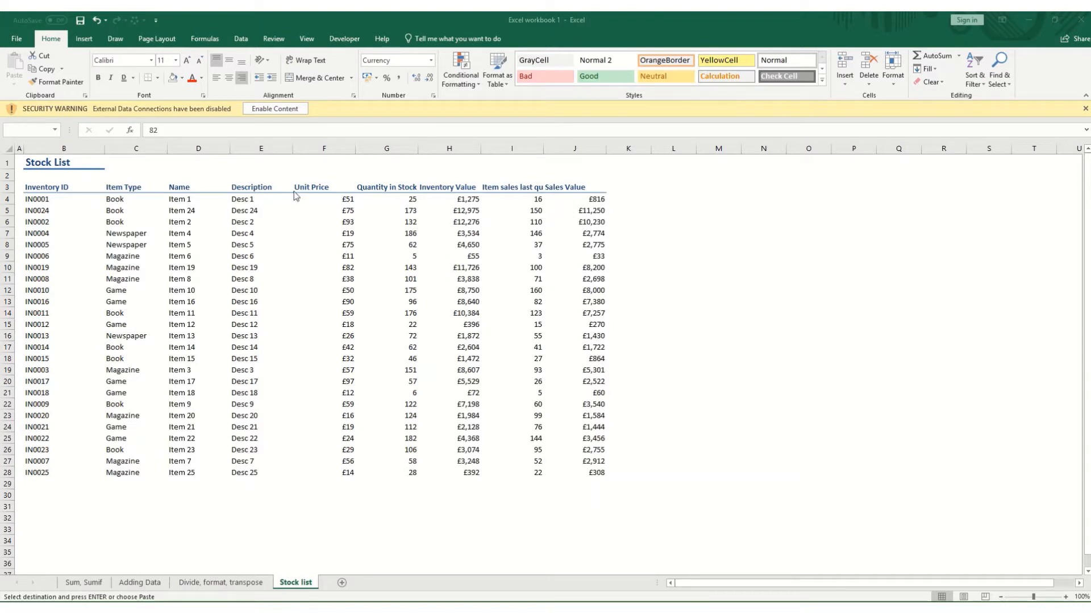
Step: Center the Unit Price through Sales Value cells in F3:J29 horizontally, comparing left and right alignment before settling on center
drag(298, 188, 572, 479)
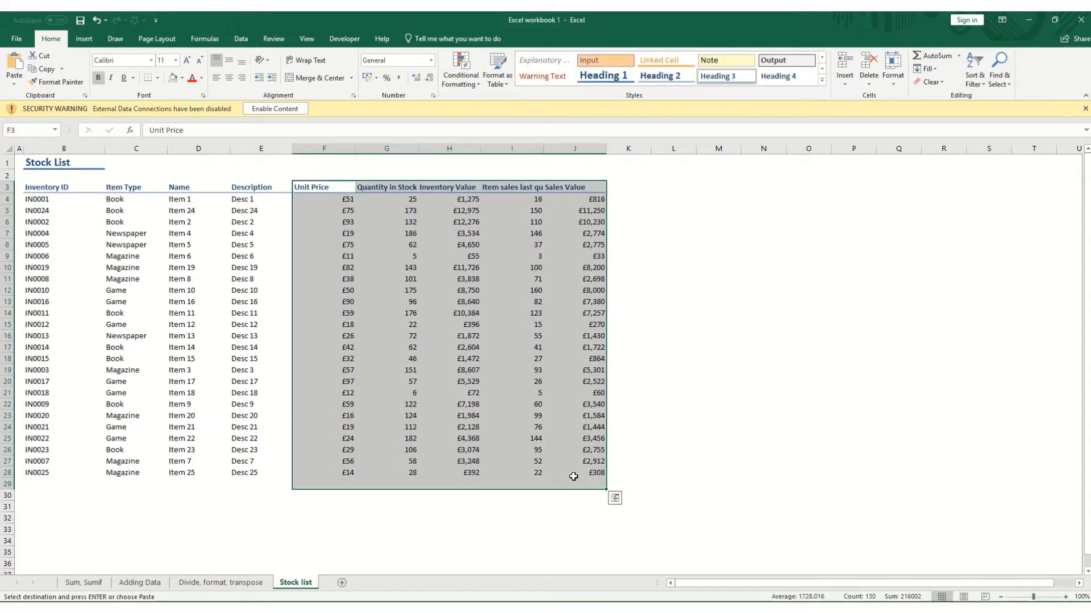
click(228, 81)
click(229, 81)
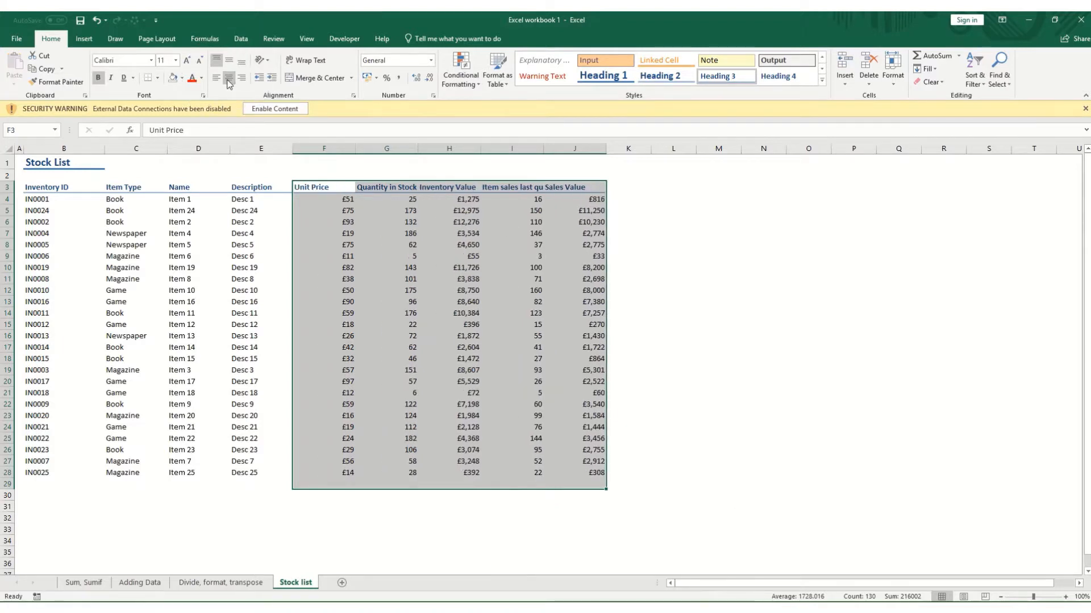
click(229, 81)
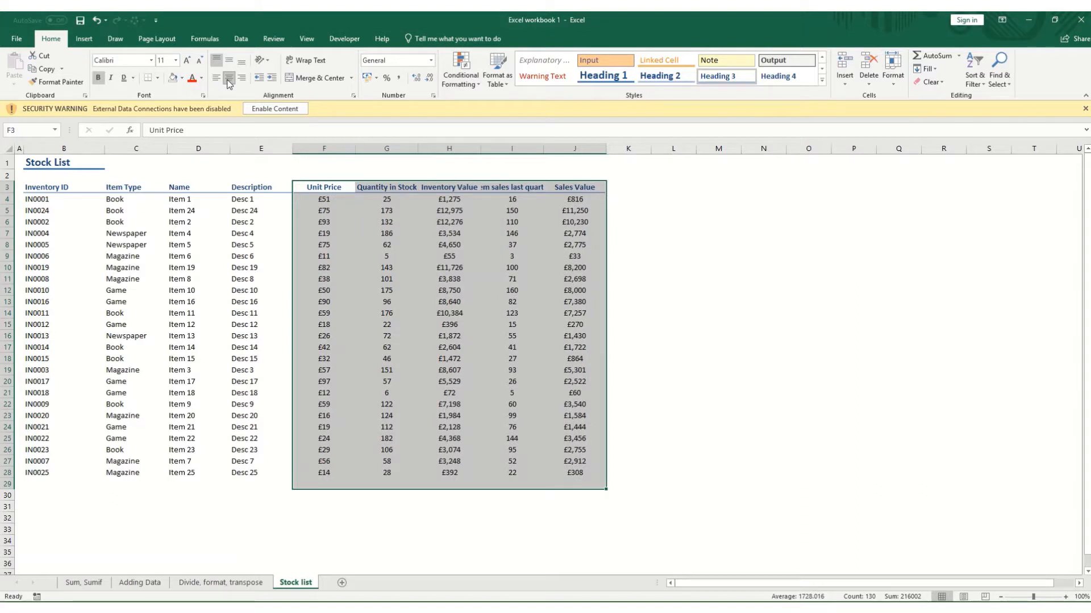
click(229, 81)
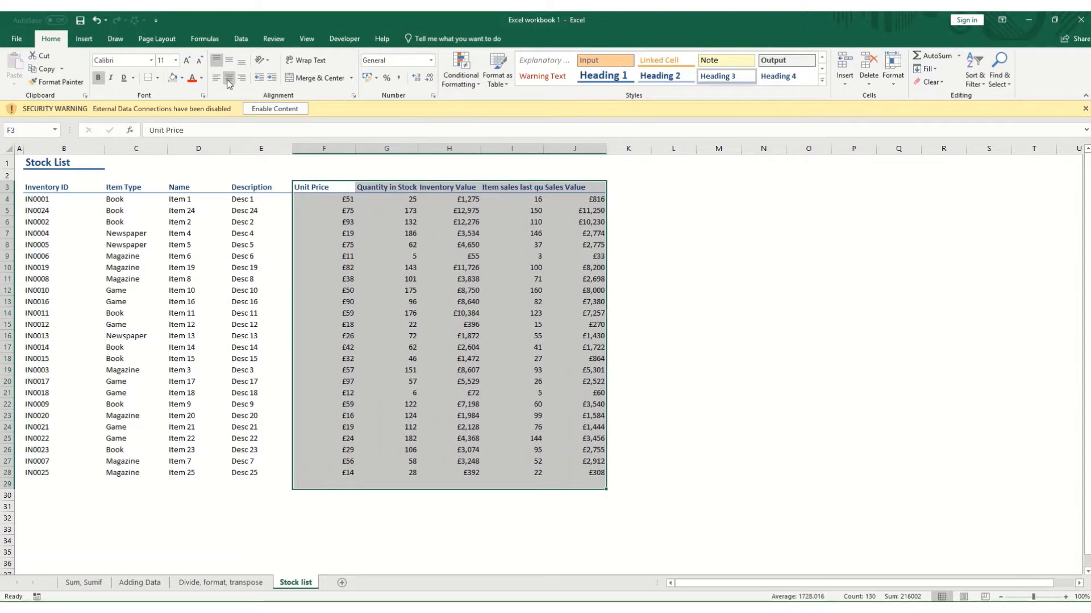
click(229, 81)
click(218, 80)
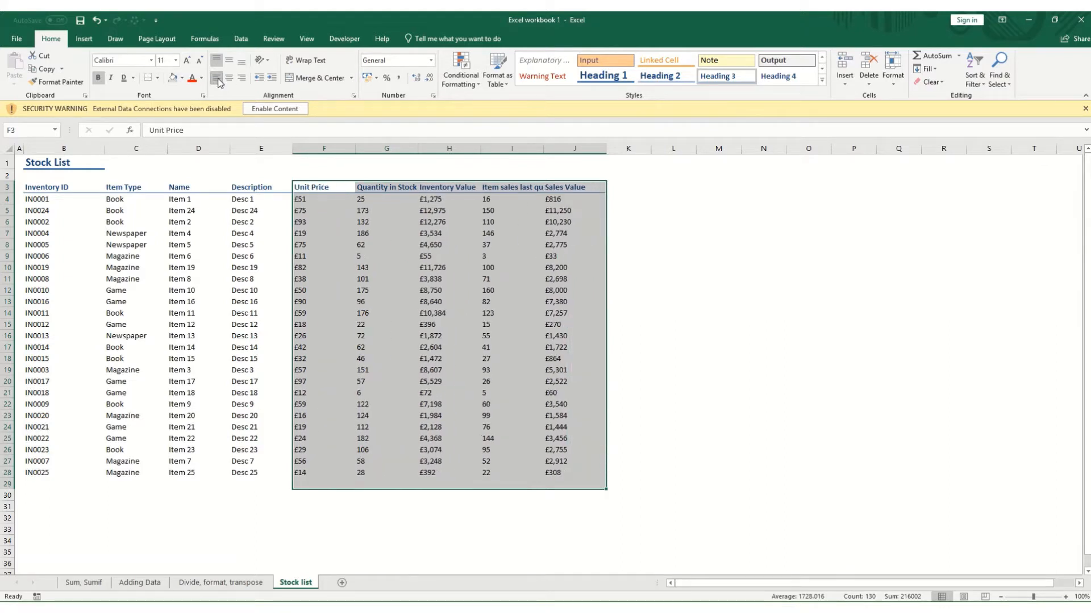
click(240, 81)
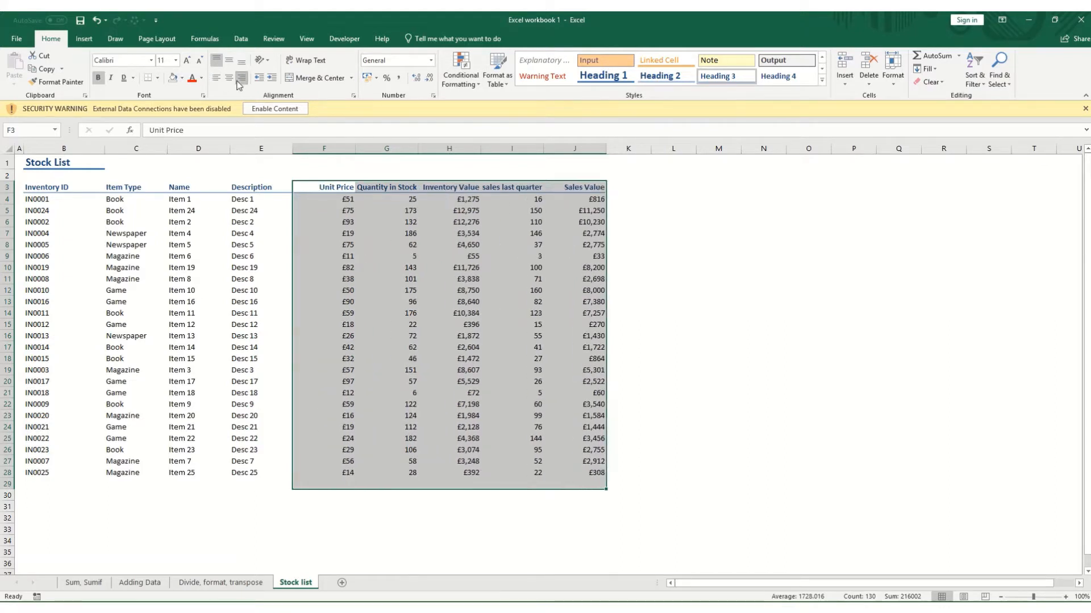
click(229, 80)
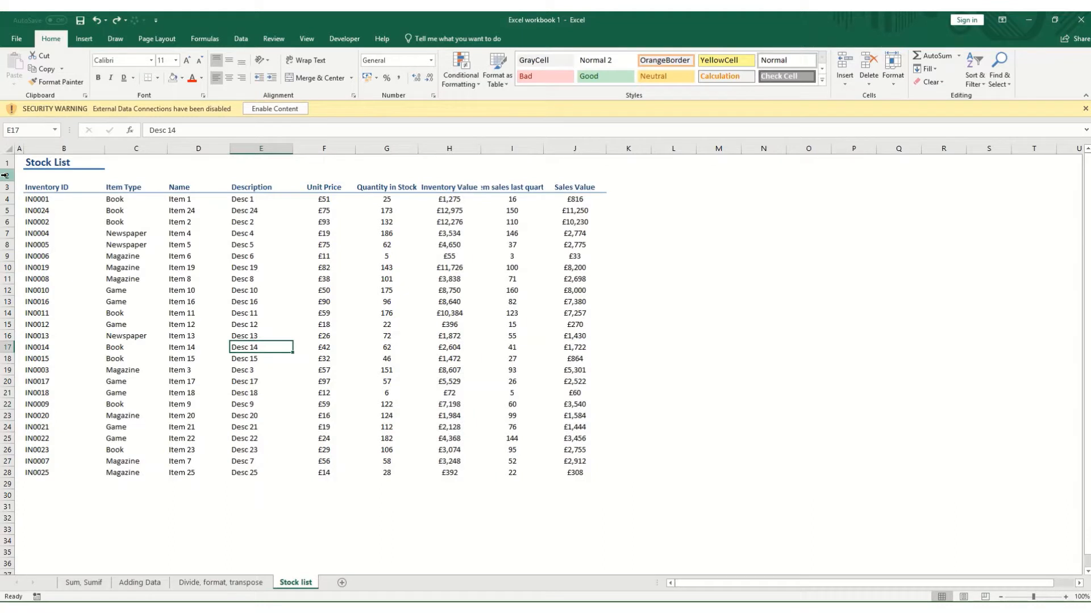
Step: Increase the height of row 1 and middle-align the Stock List title vertically
drag(8, 169, 8, 187)
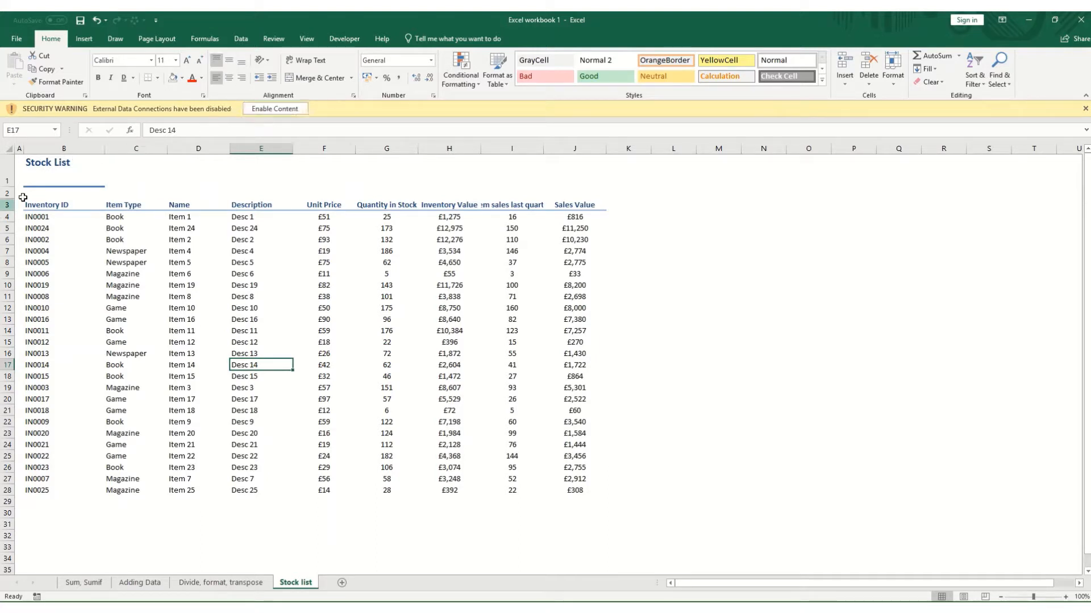
click(62, 175)
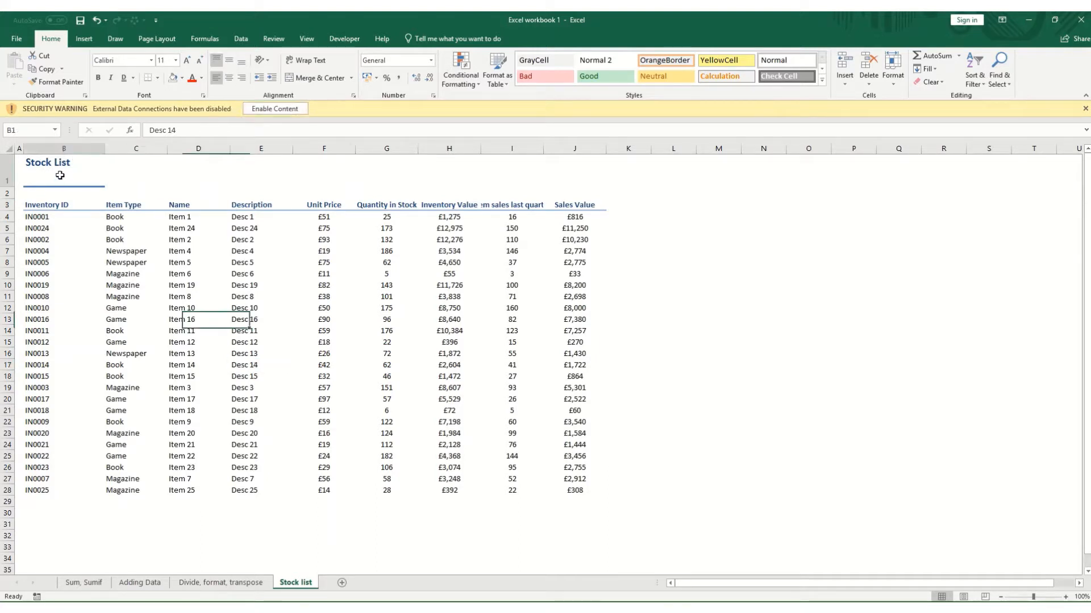
click(230, 63)
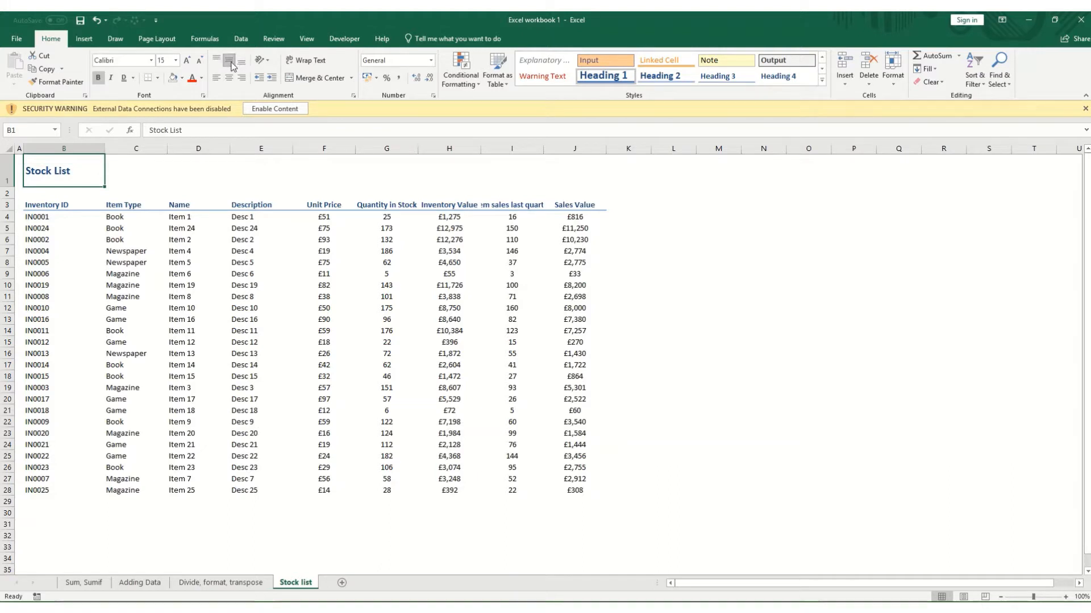
click(92, 230)
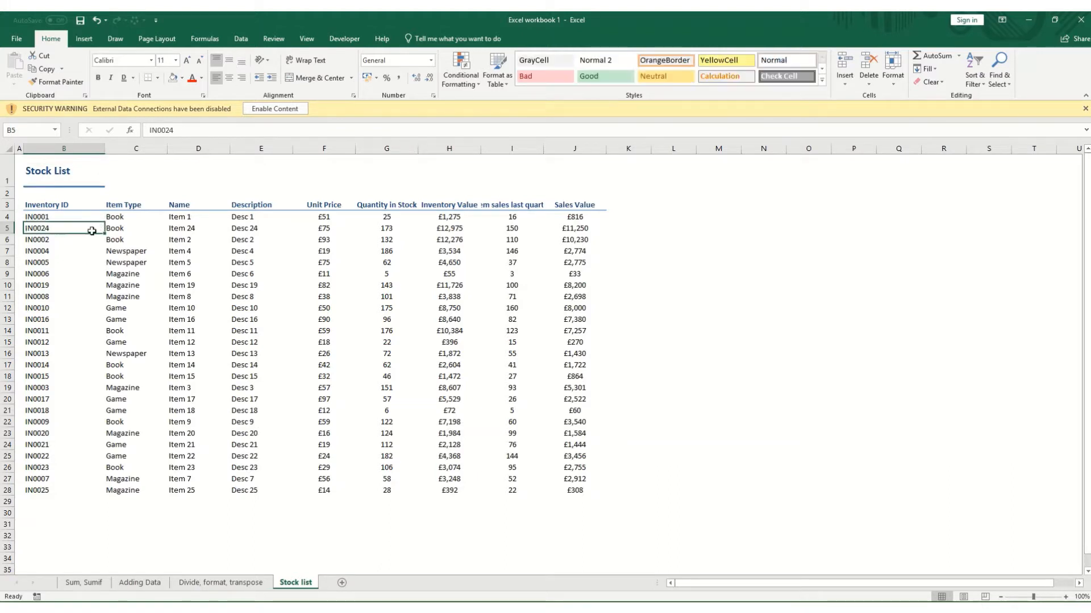
Step: Bottom-align the Stock List title in cell B1
click(45, 174)
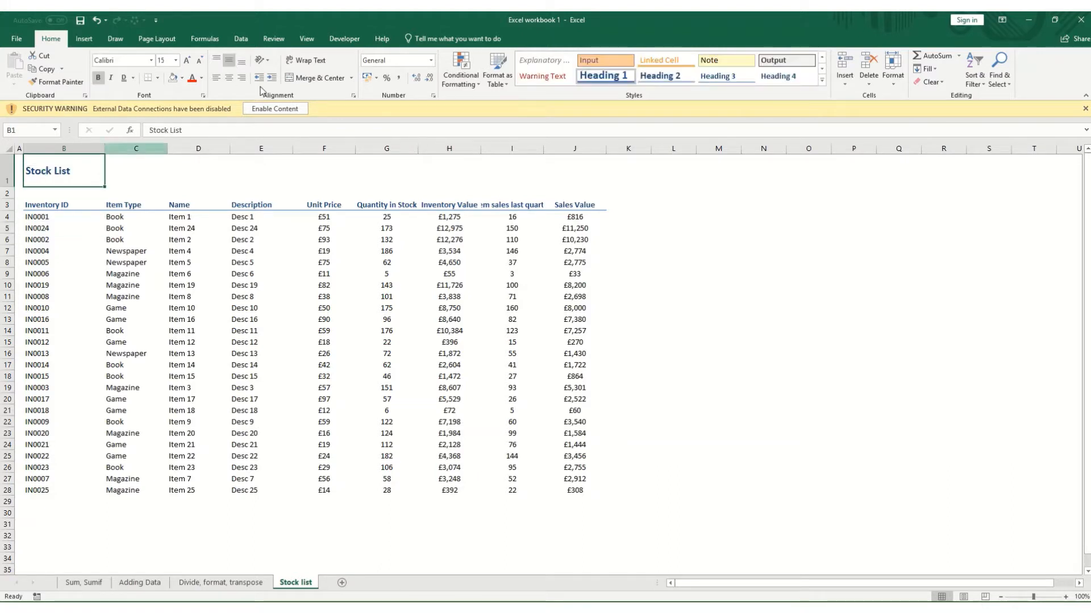
click(242, 61)
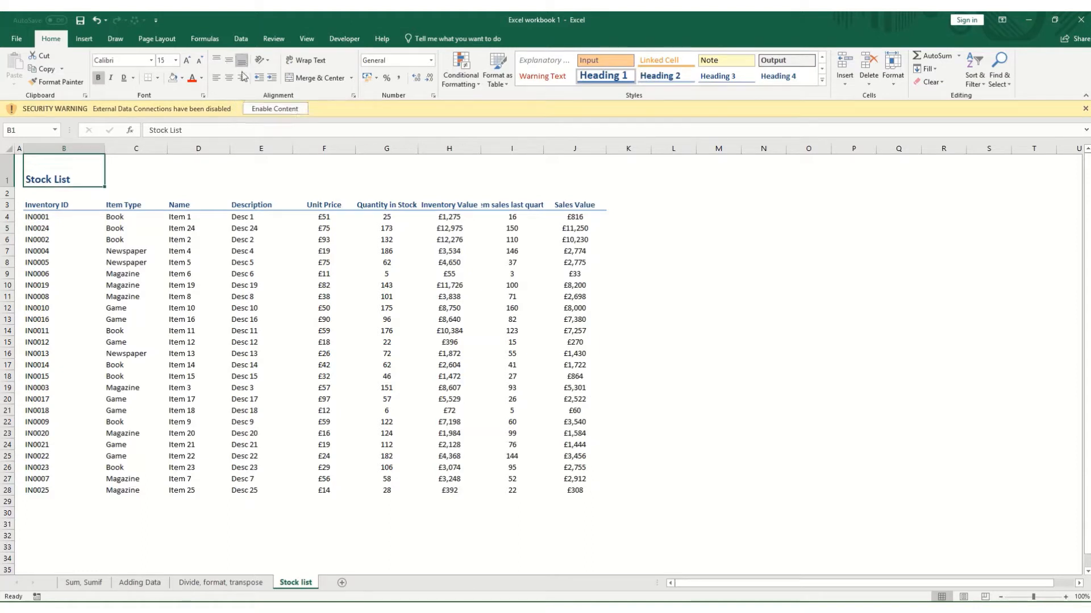
click(214, 243)
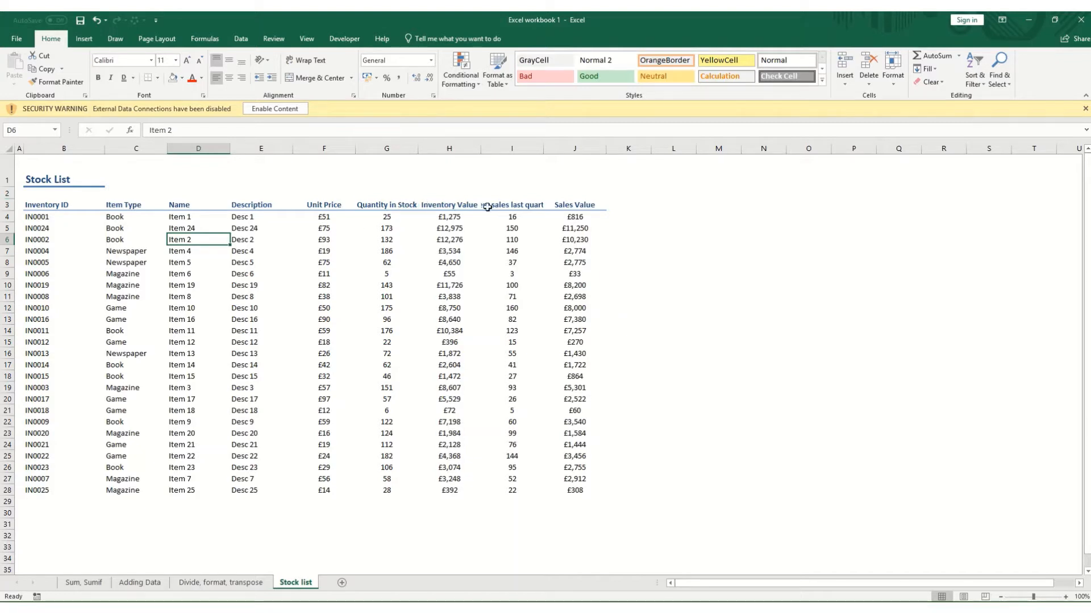
Step: Wrap the text of the header row 3 and middle-align it vertically
click(5, 205)
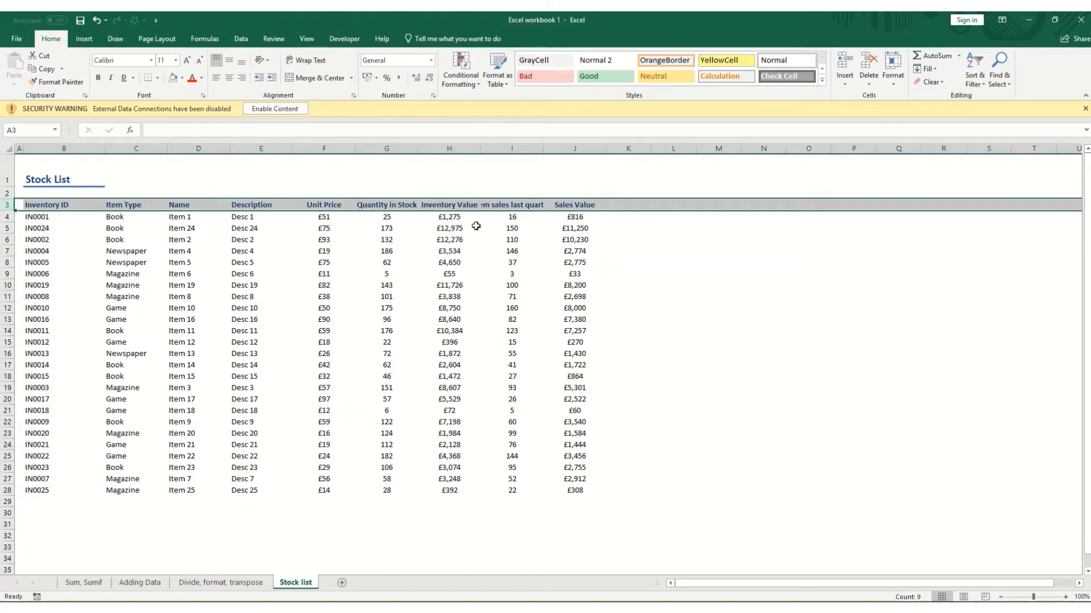
click(301, 62)
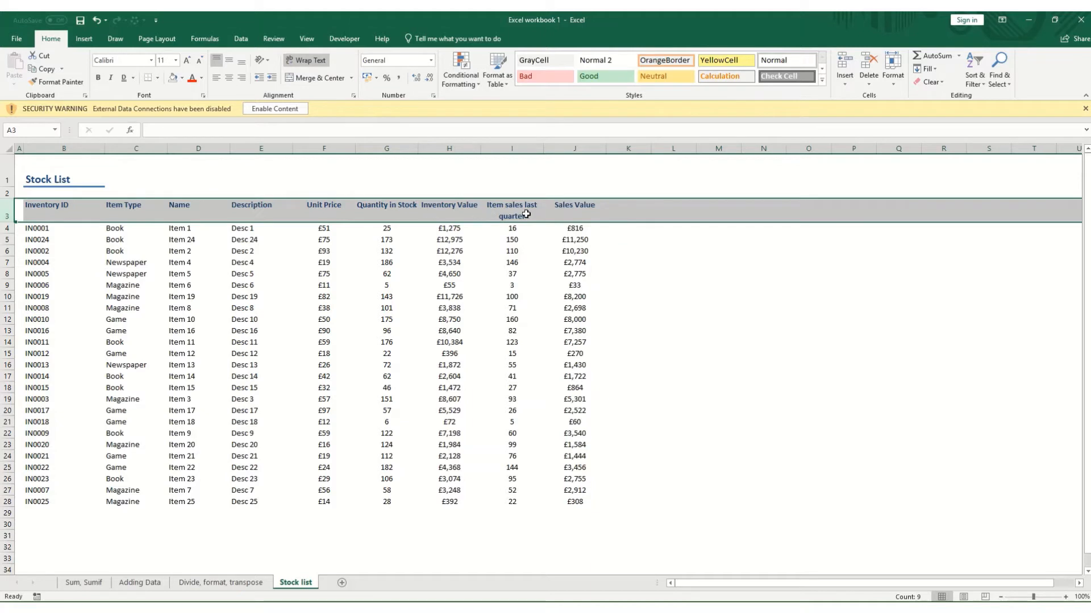
click(227, 67)
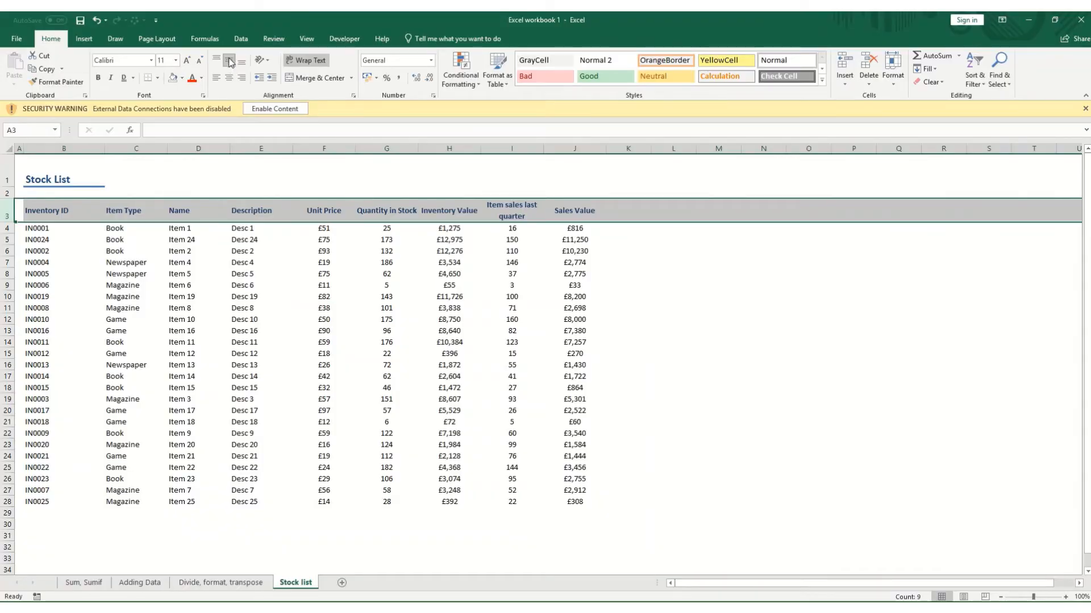
click(239, 310)
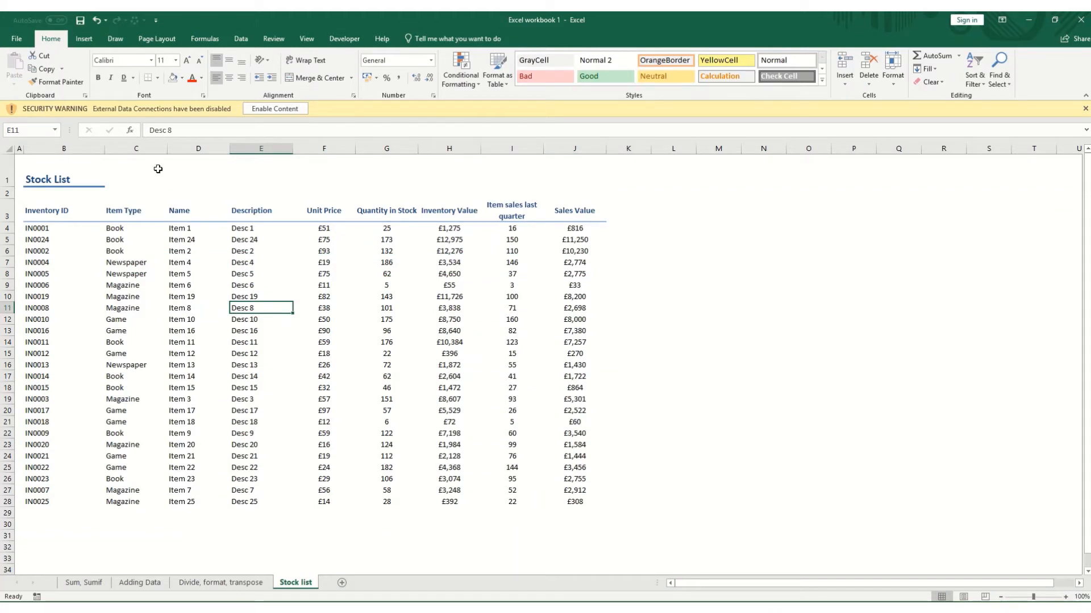
Step: Try Merge & Center on the Stock List title across B1:J1, and unmerge the cells again
drag(40, 177, 546, 176)
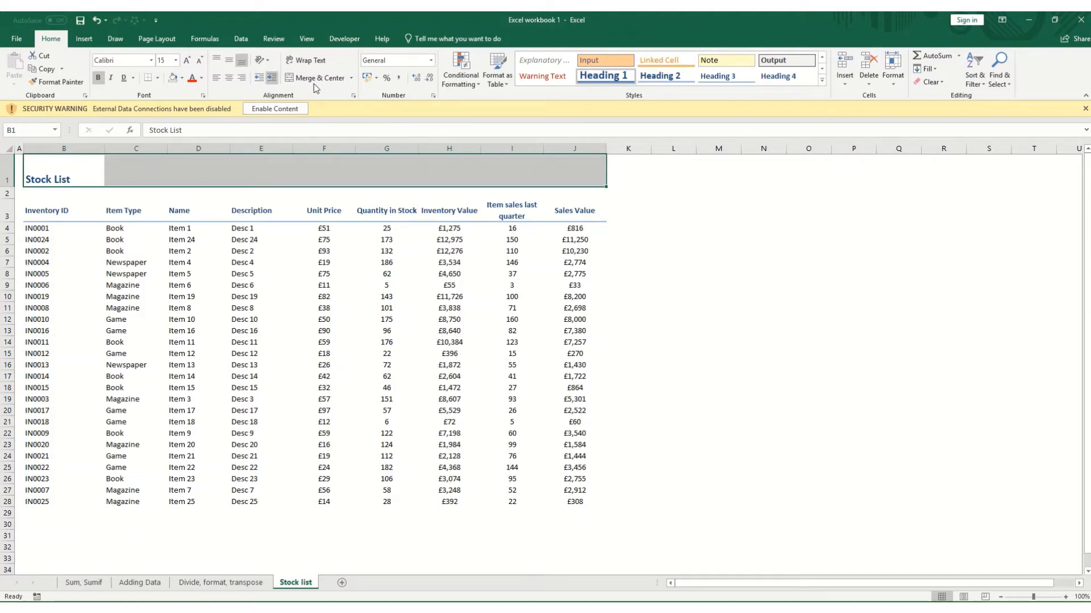
click(328, 79)
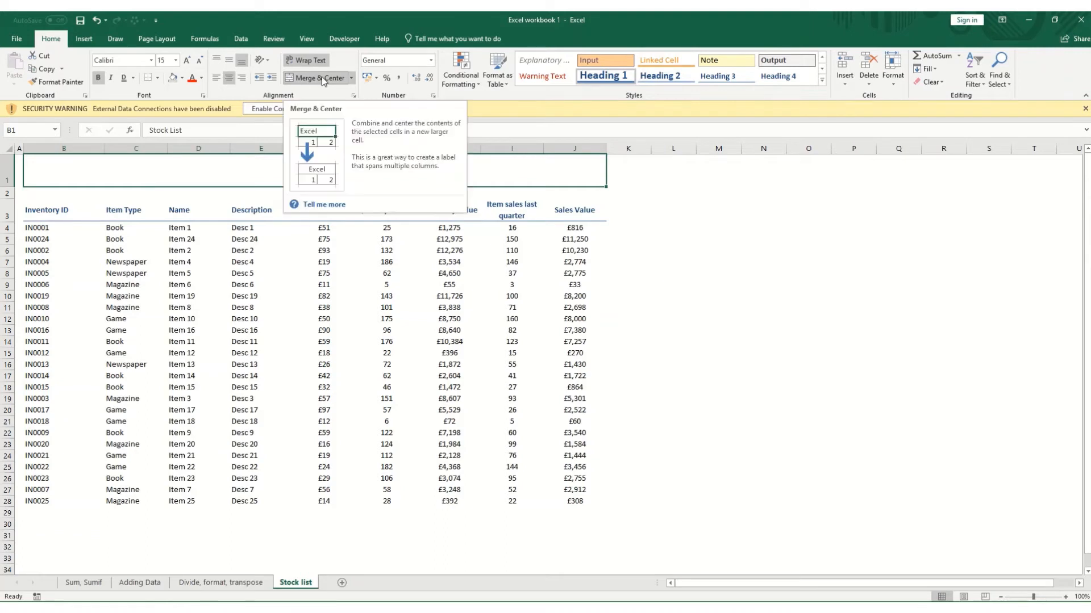
click(322, 76)
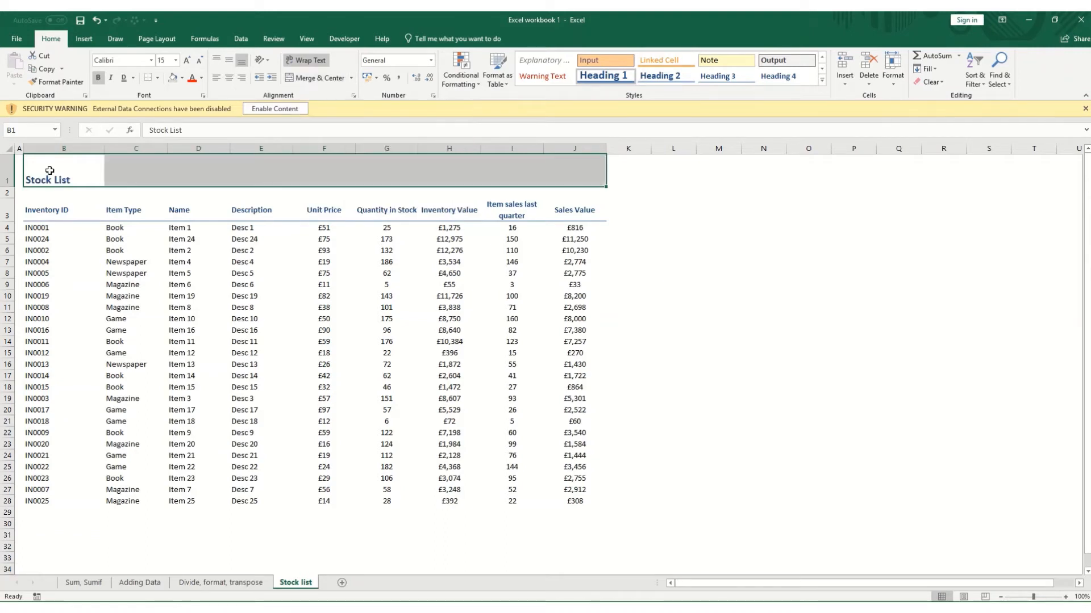
Step: Increase the indent of the Stock List title in B1 several times, and decrease it back to the cell's edge
click(80, 175)
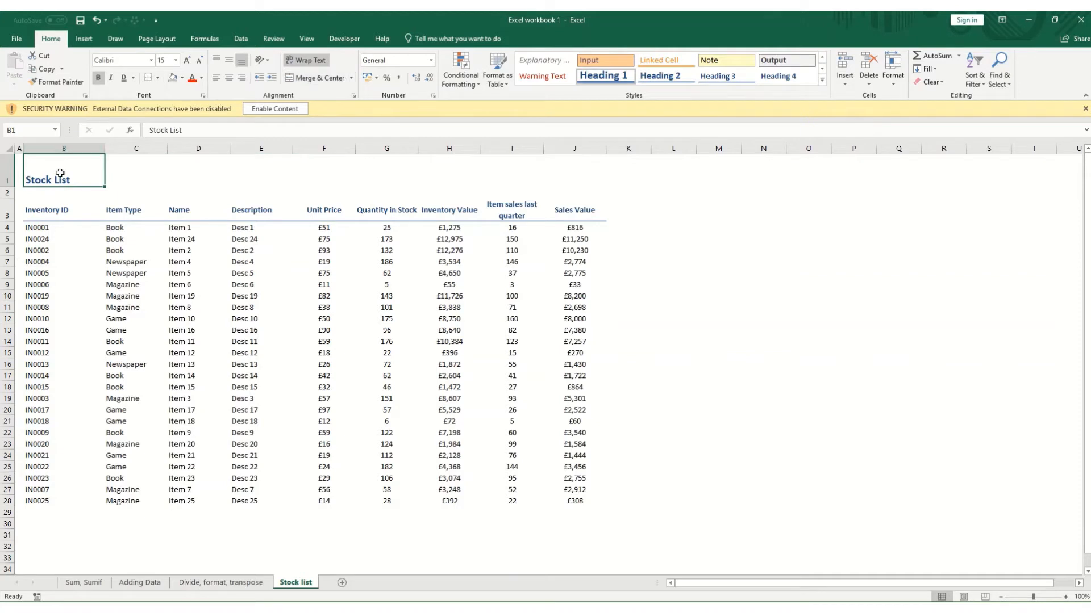
click(274, 82)
click(273, 82)
click(273, 82)
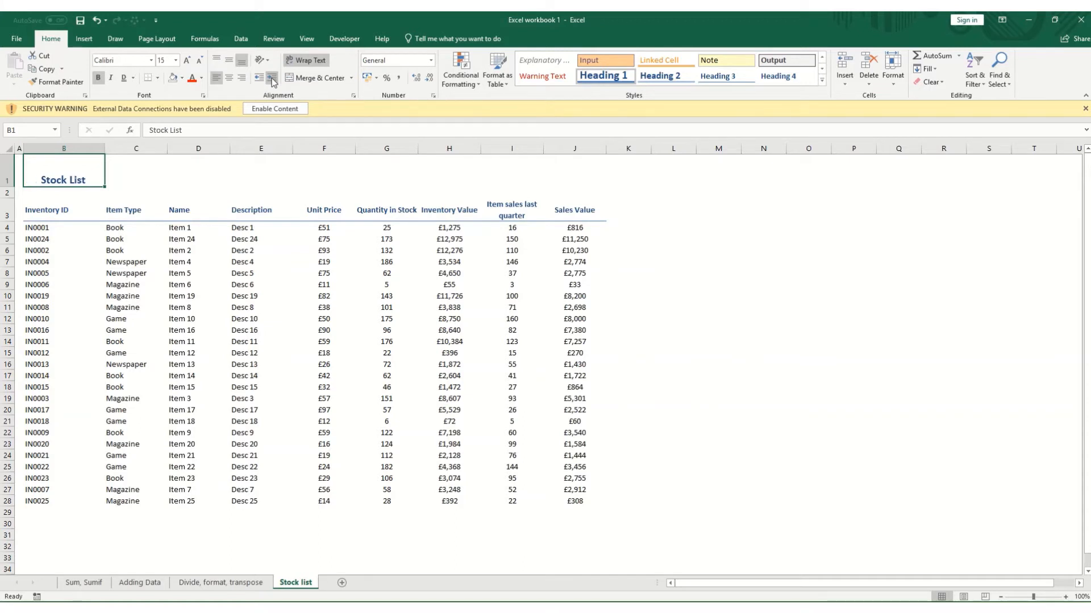
click(273, 81)
click(260, 81)
click(260, 81)
click(260, 81)
click(261, 81)
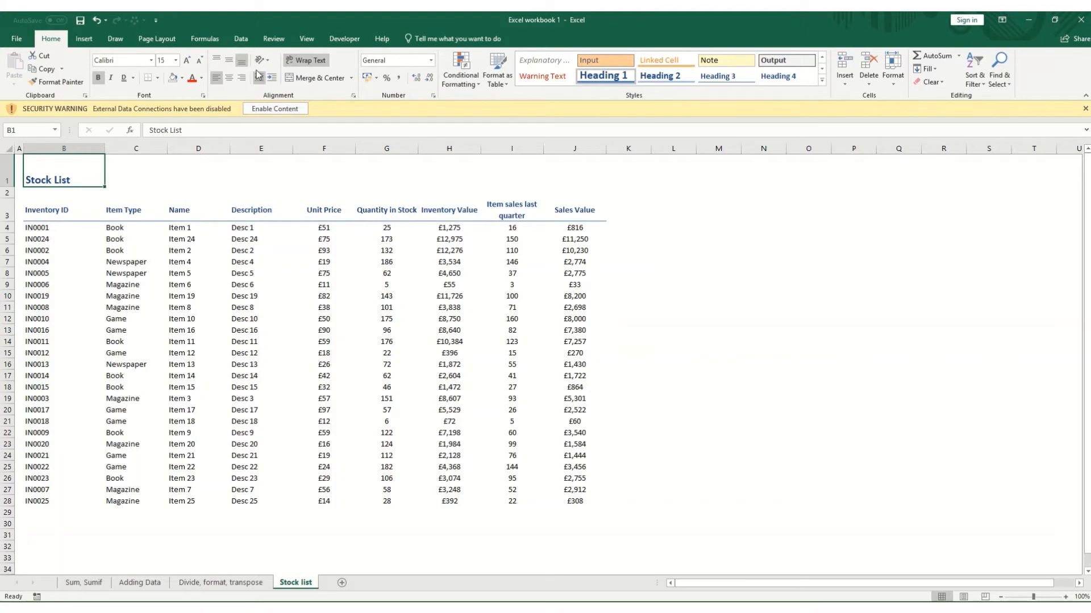
Step: Try the Angle Counterclockwise and Vertical Text orientations on the column headers in B3:J3
drag(54, 204, 590, 215)
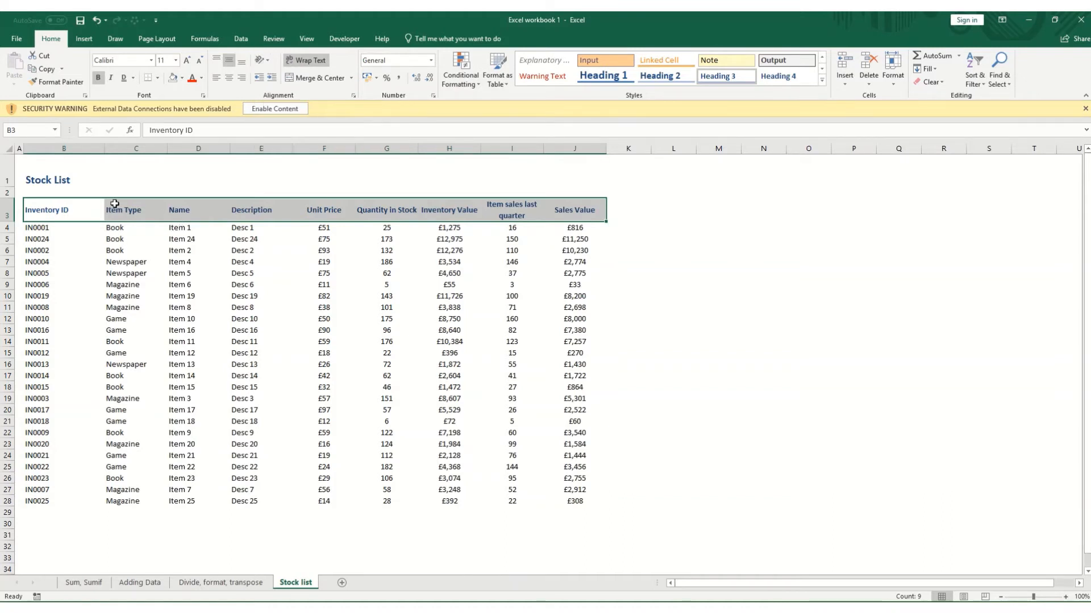
click(267, 60)
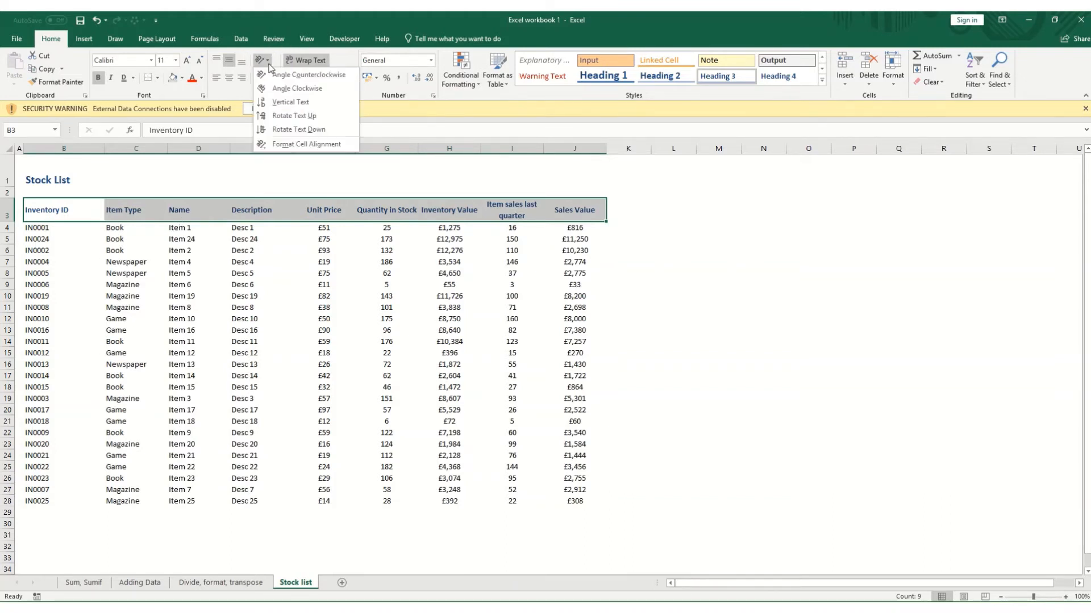
click(294, 75)
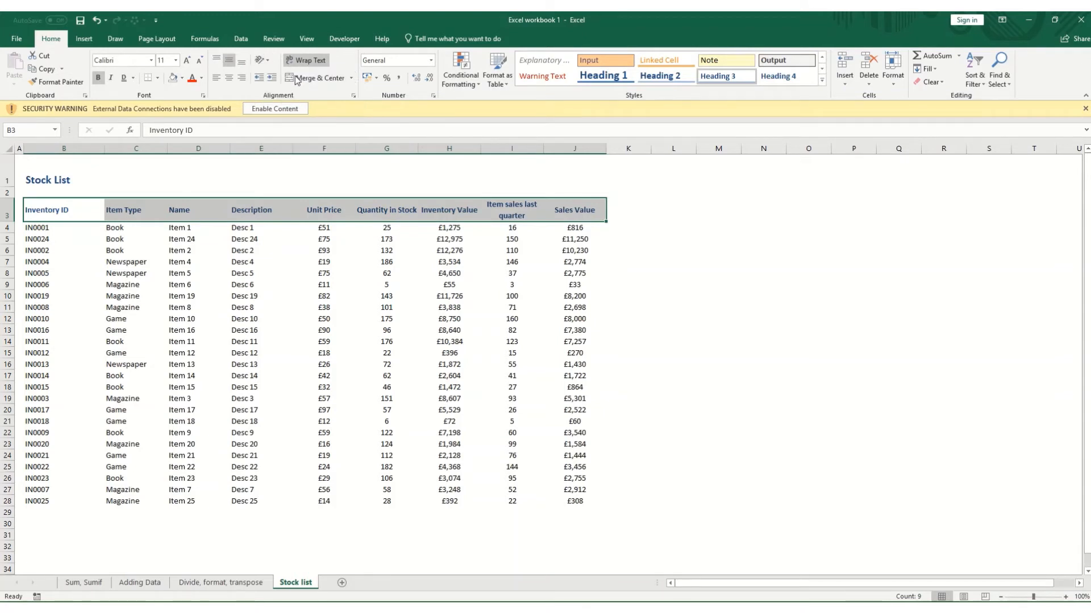
click(268, 61)
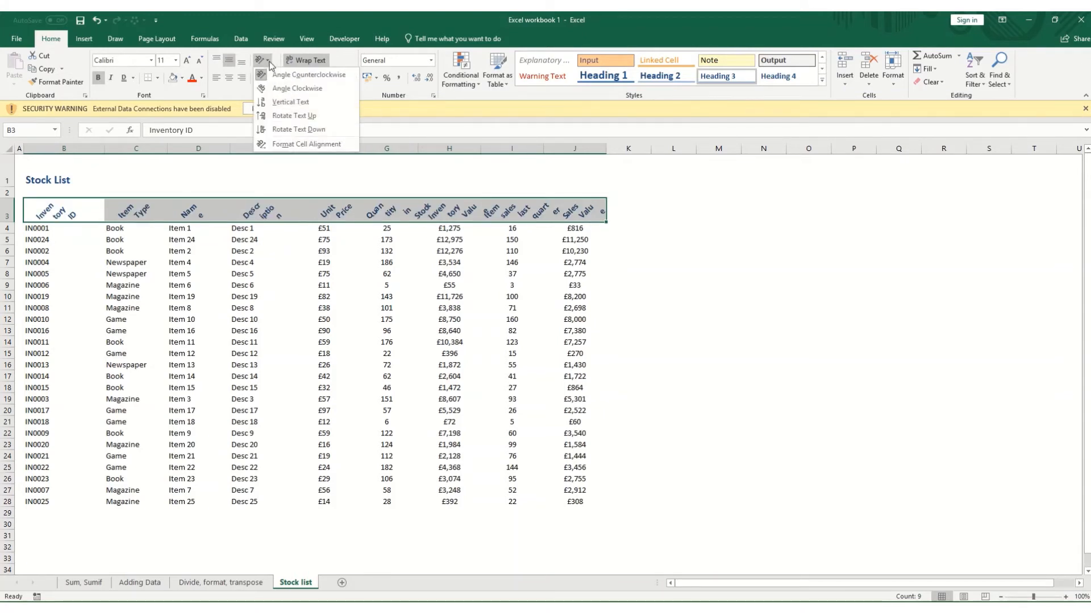
click(282, 103)
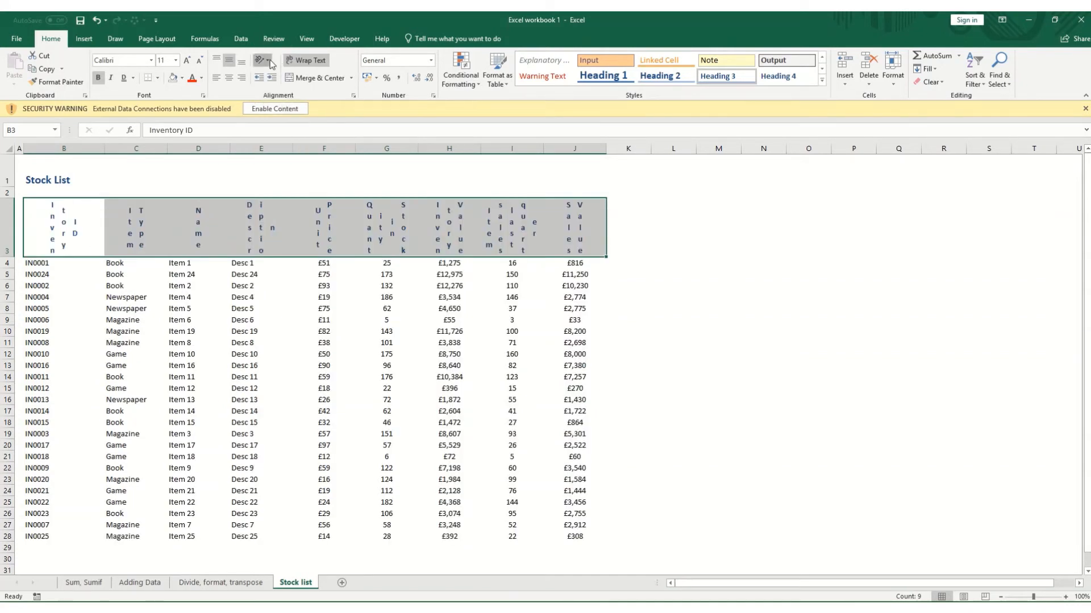
Step: Try Rotate Text Up on the headers in B3:J3, and set their orientation to Rotate Text Down
click(269, 60)
click(278, 116)
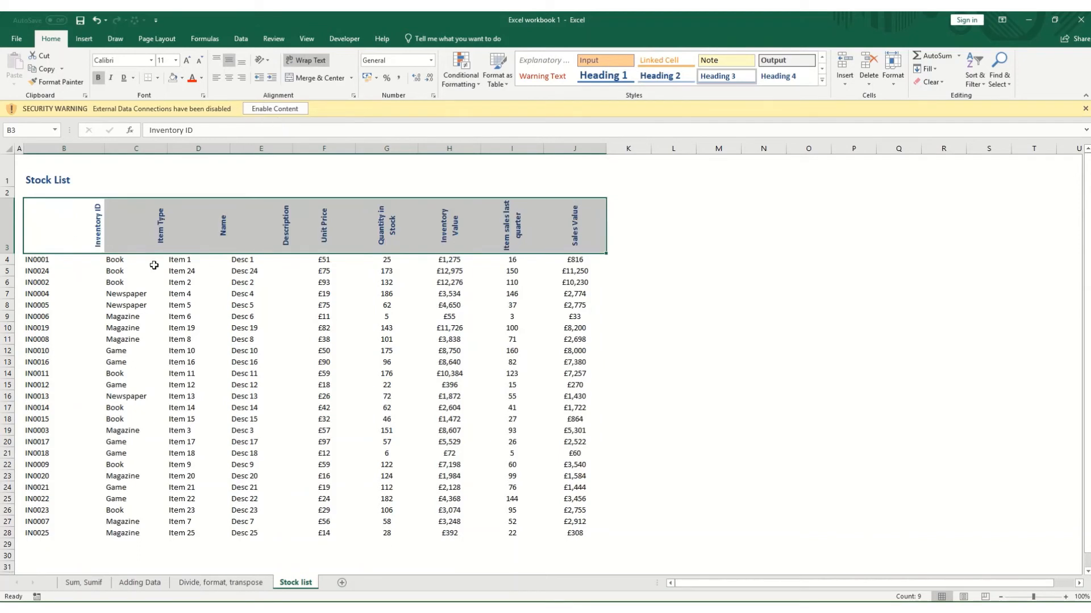
click(268, 60)
click(271, 130)
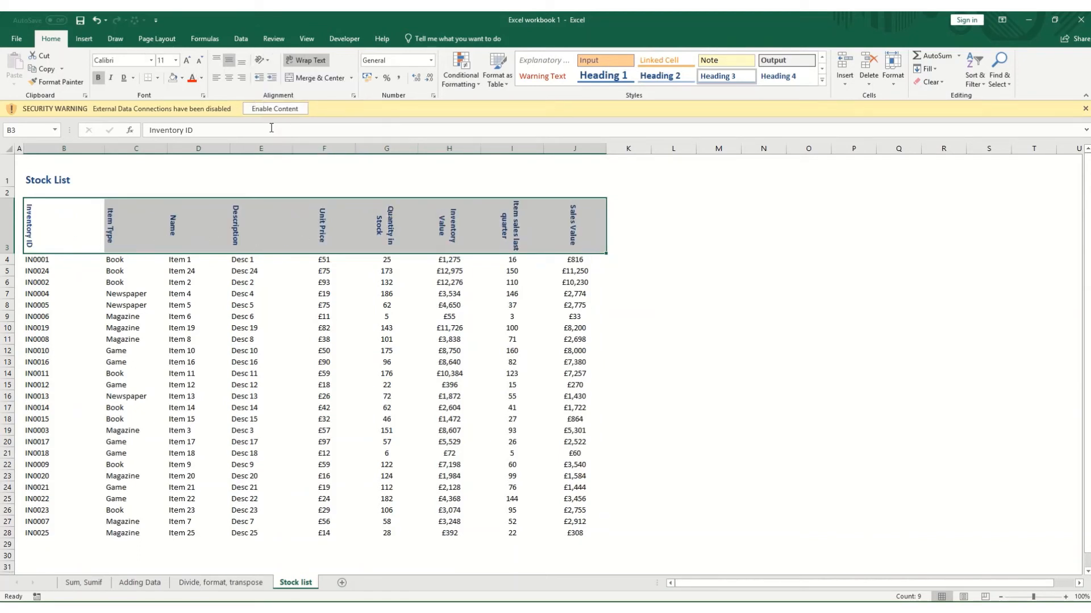
Step: Try a 90-degree orientation for the headers in the cell alignment settings, and cancel without applying it
click(263, 60)
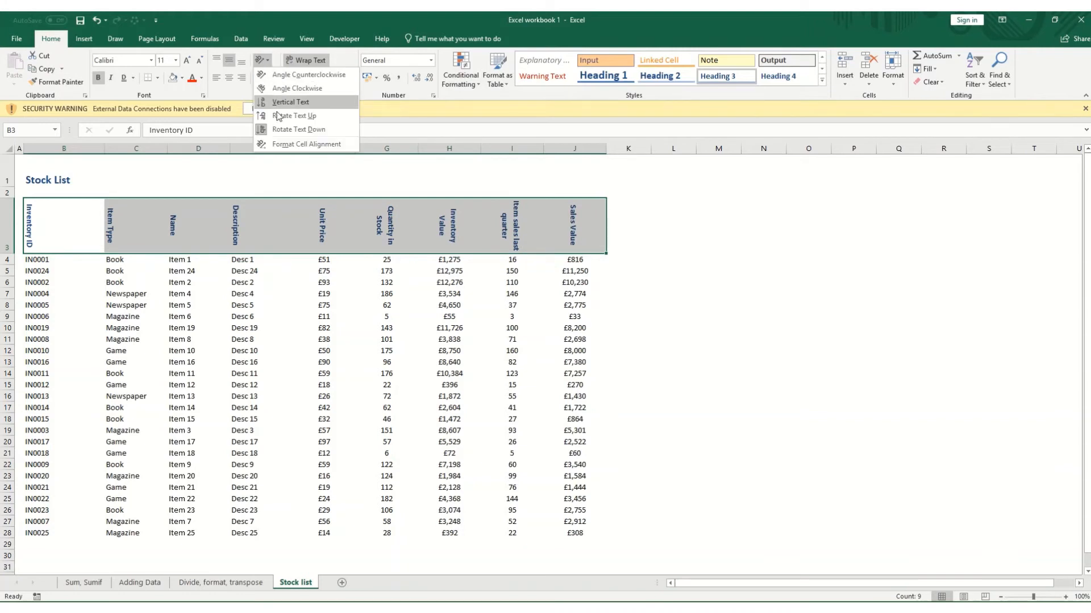
click(284, 144)
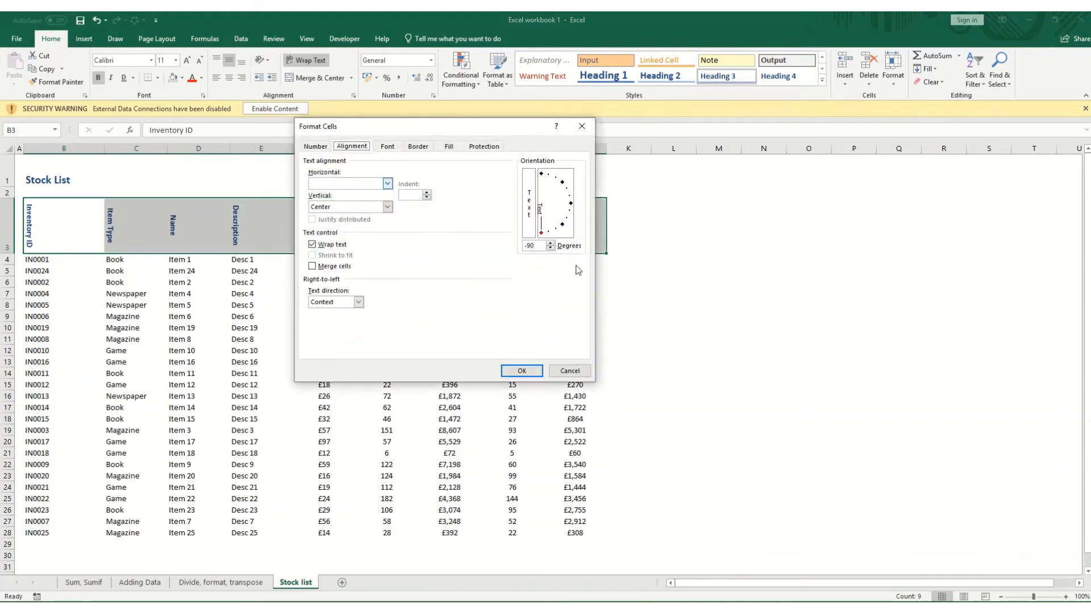
drag(547, 236, 541, 174)
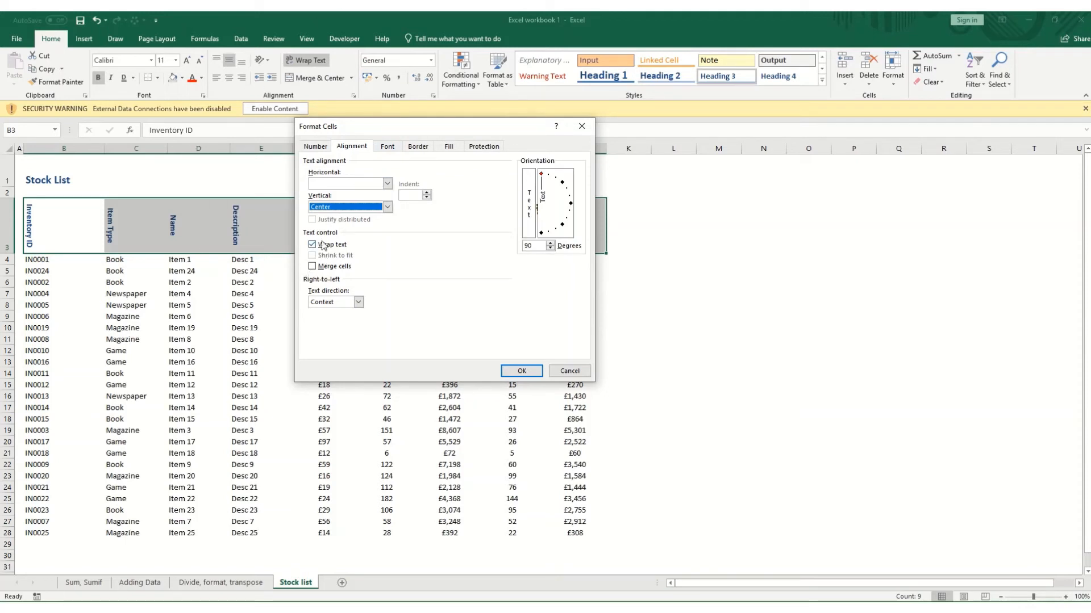
click(569, 369)
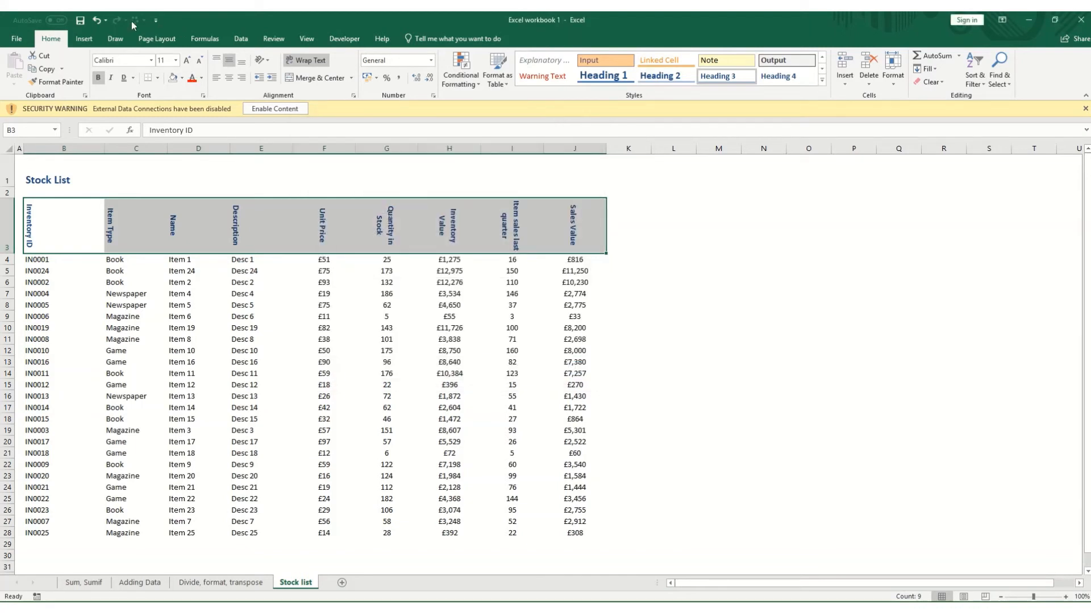
Step: Undo the text rotation of the column headers in B3:J3, and turn off Wrap Text for them
click(96, 21)
click(96, 21)
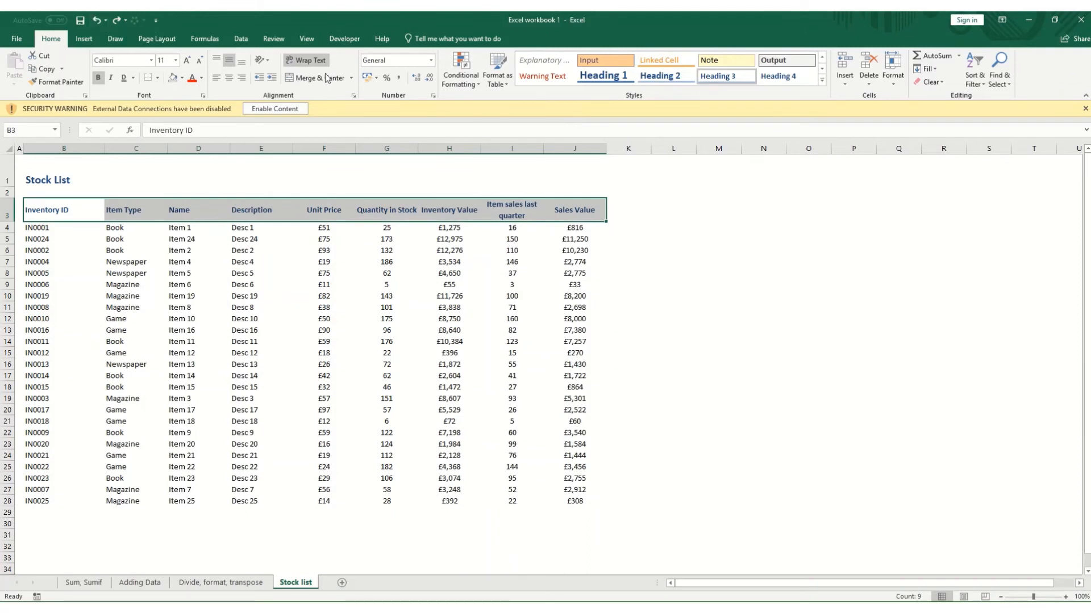
click(305, 61)
Step: Try Shrink to fit on the Item sales last quarter header in I3, and undo it
click(506, 206)
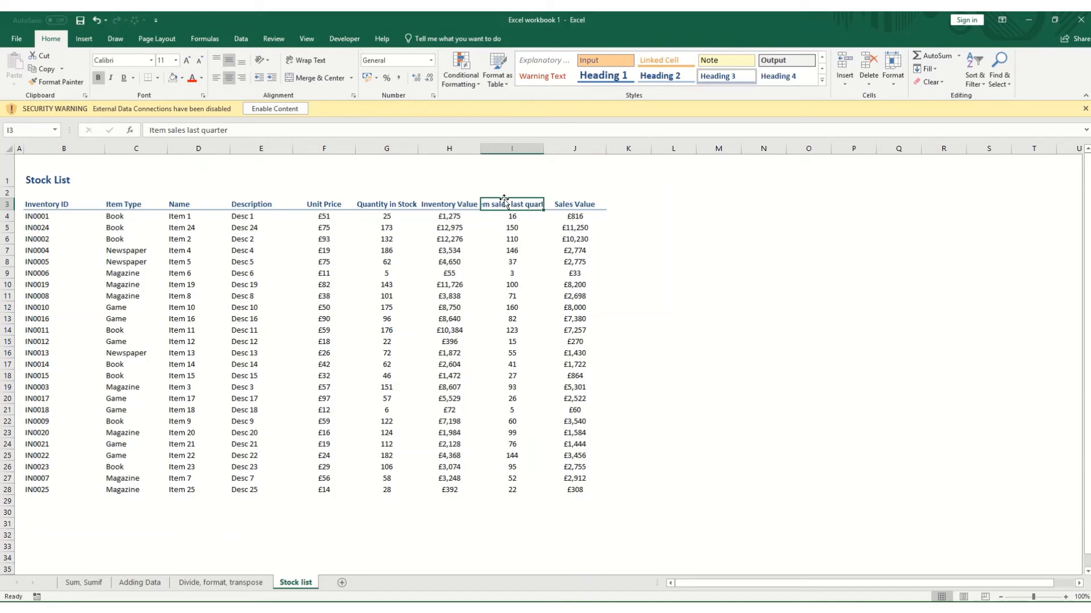
click(353, 97)
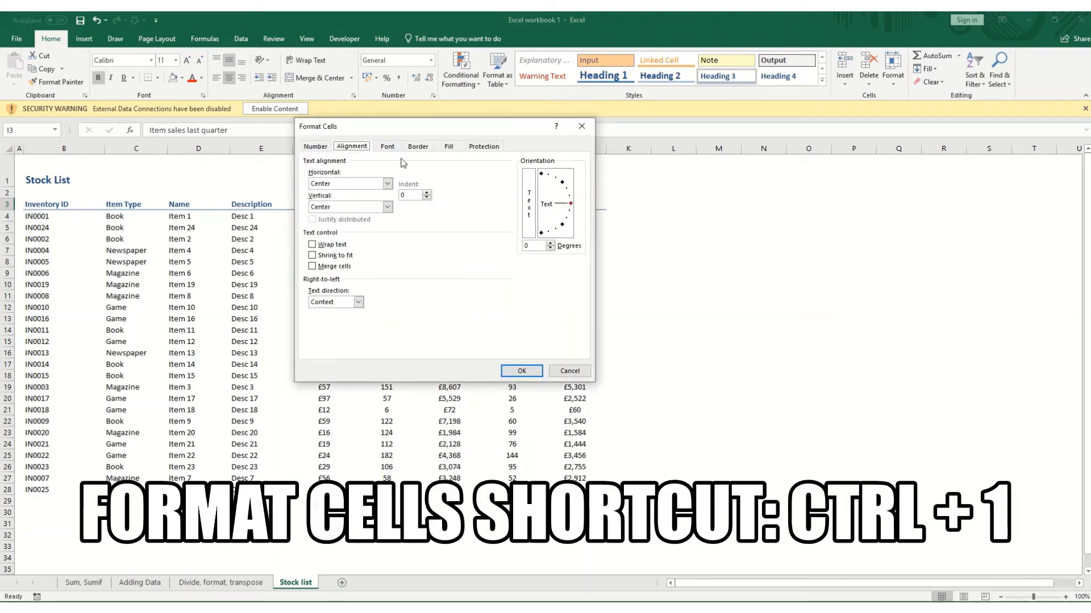
click(312, 255)
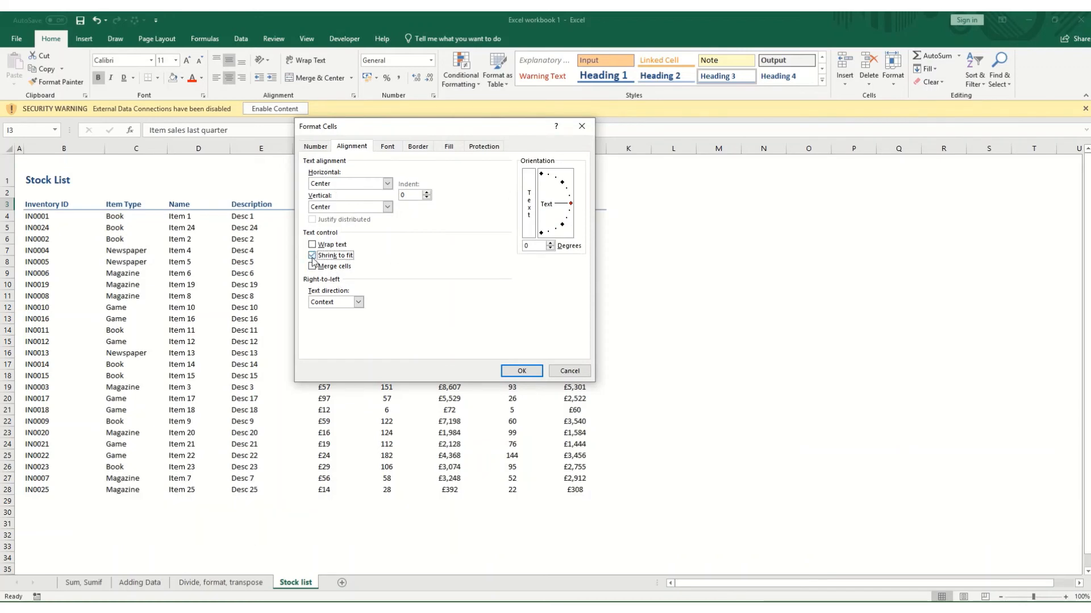
click(520, 371)
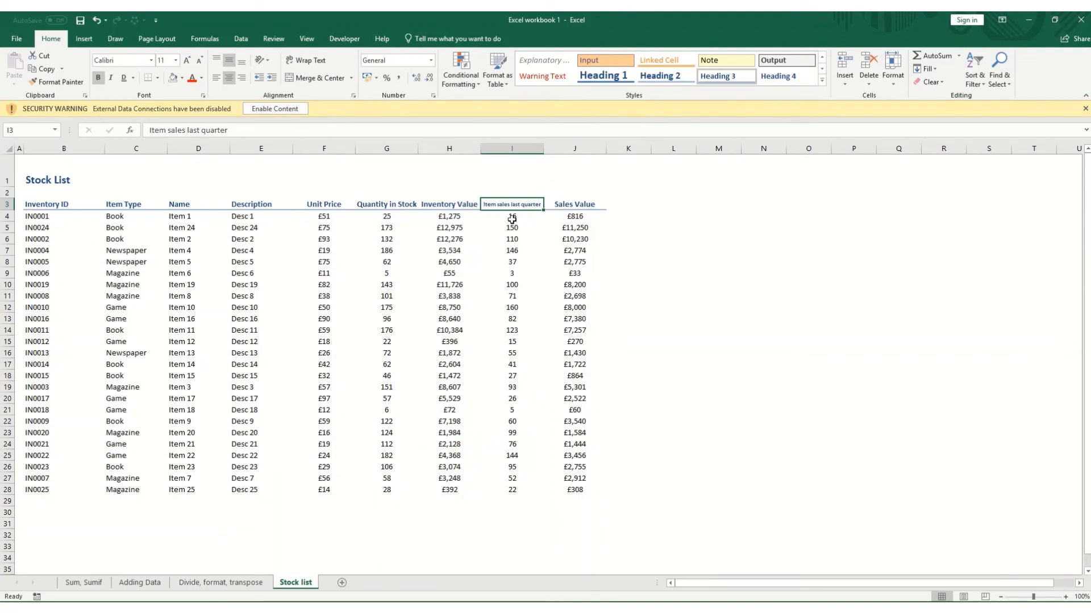
click(516, 259)
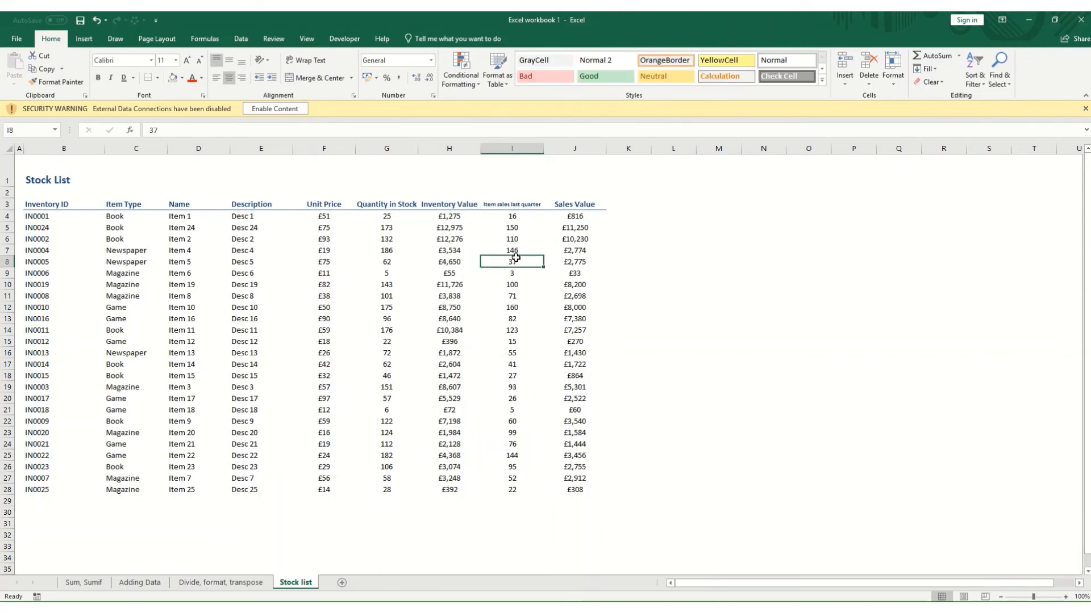
key(ctrl+z)
Step: Turn on Wrap Text for the whole header row 3
click(463, 273)
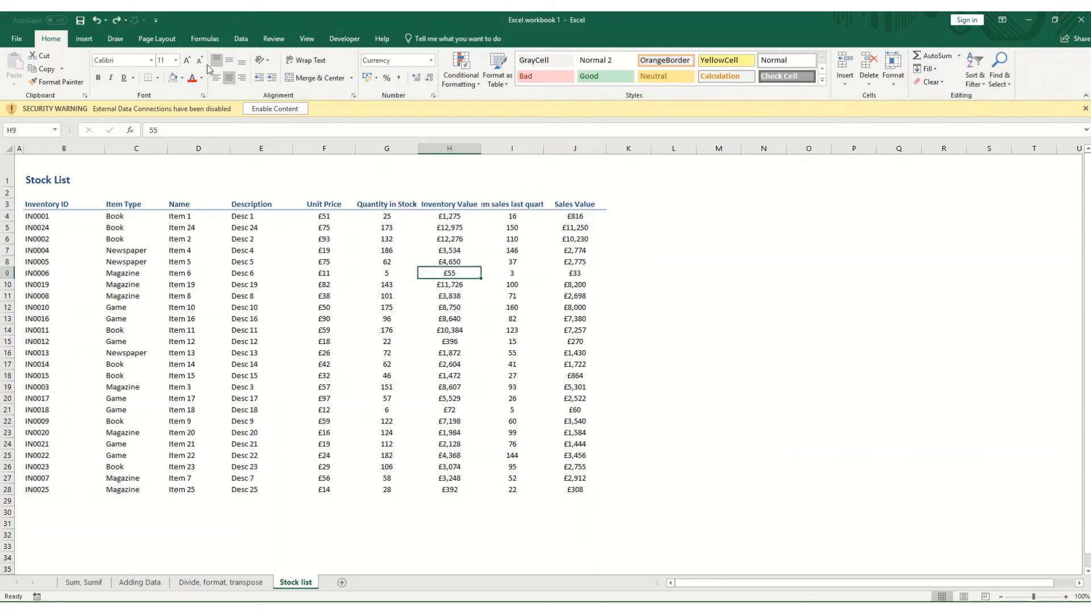
click(7, 203)
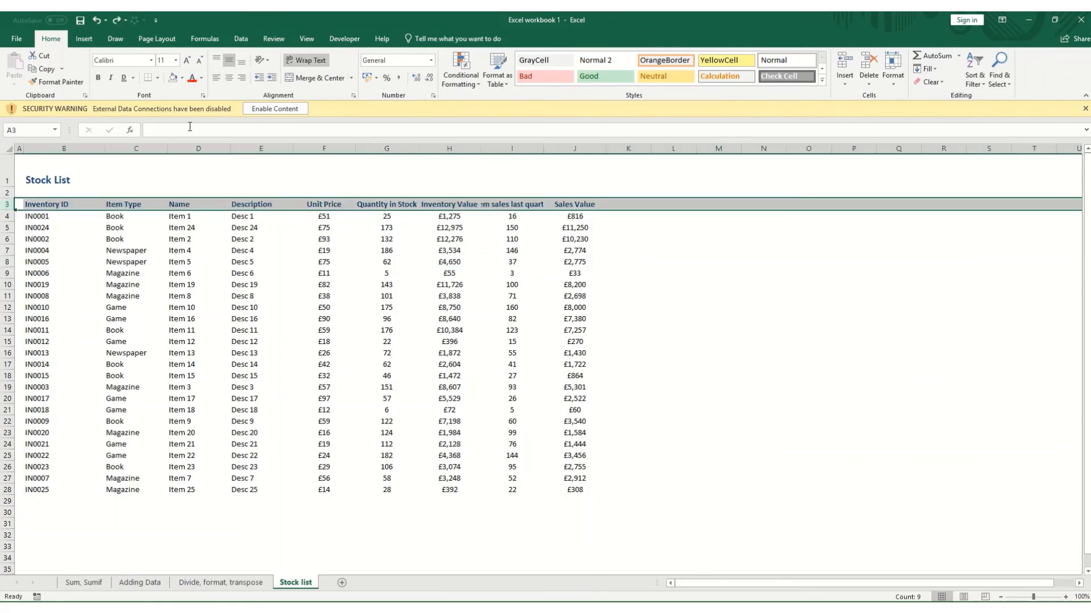
click(304, 60)
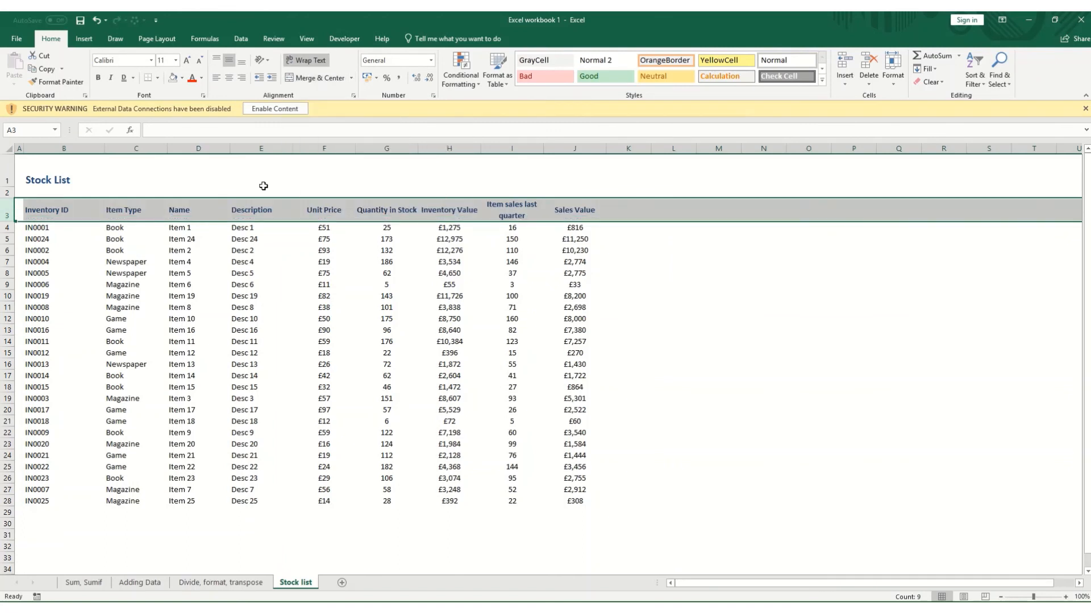